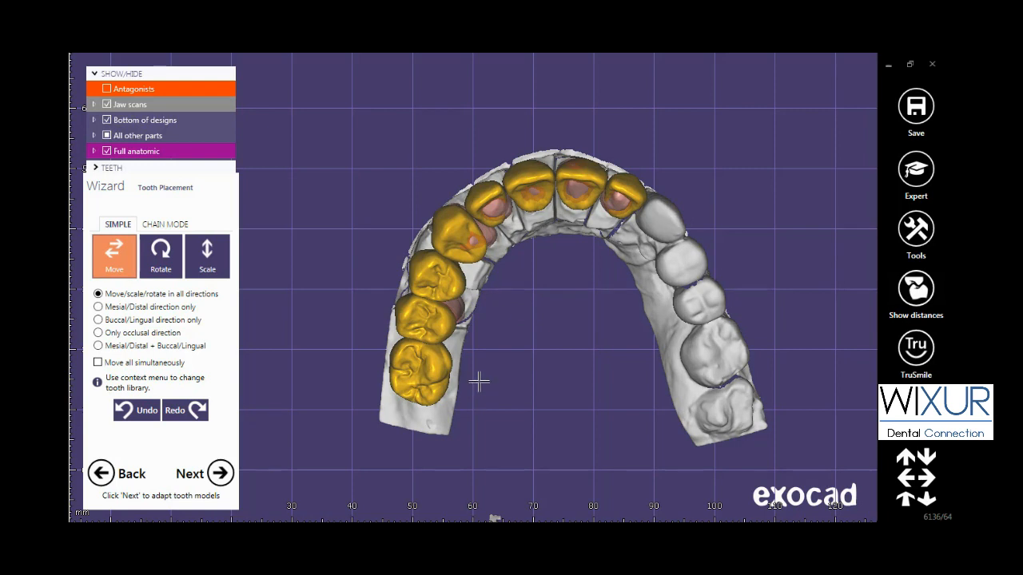
Switch to chain mode and reposition the molar, second premolar and canine as a chain, pinning the first premolar and adjacent central incisor
left_click(166, 225)
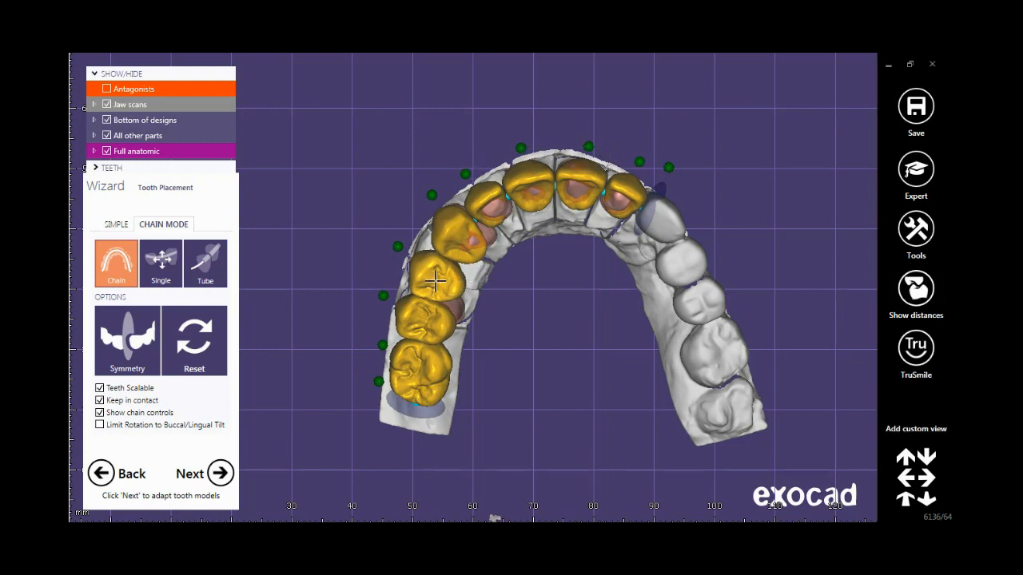
mouse_move(424, 315)
left_mouse_down()
mouse_move(402, 309)
mouse_move(424, 318)
left_mouse_up()
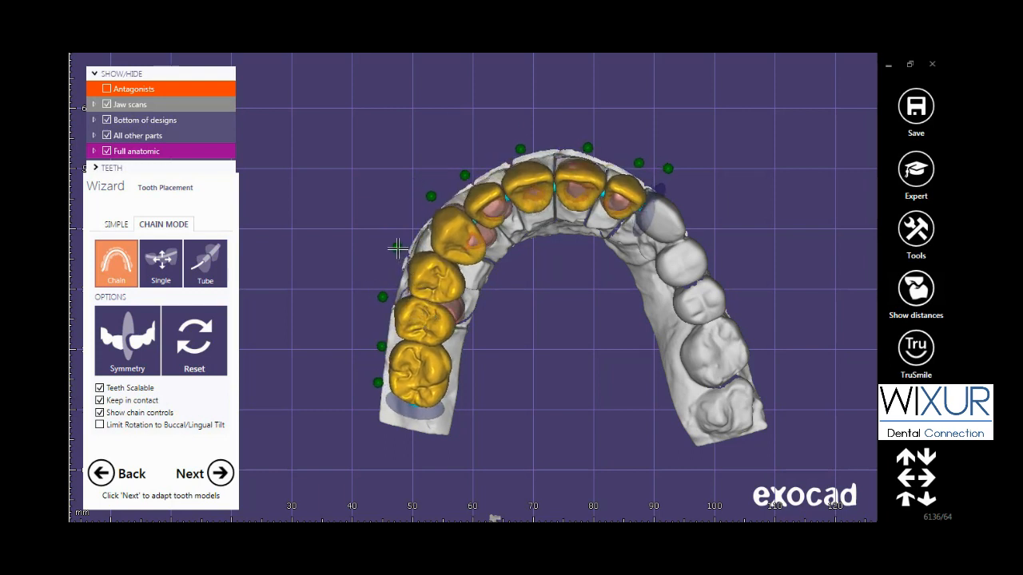
left_click(397, 249)
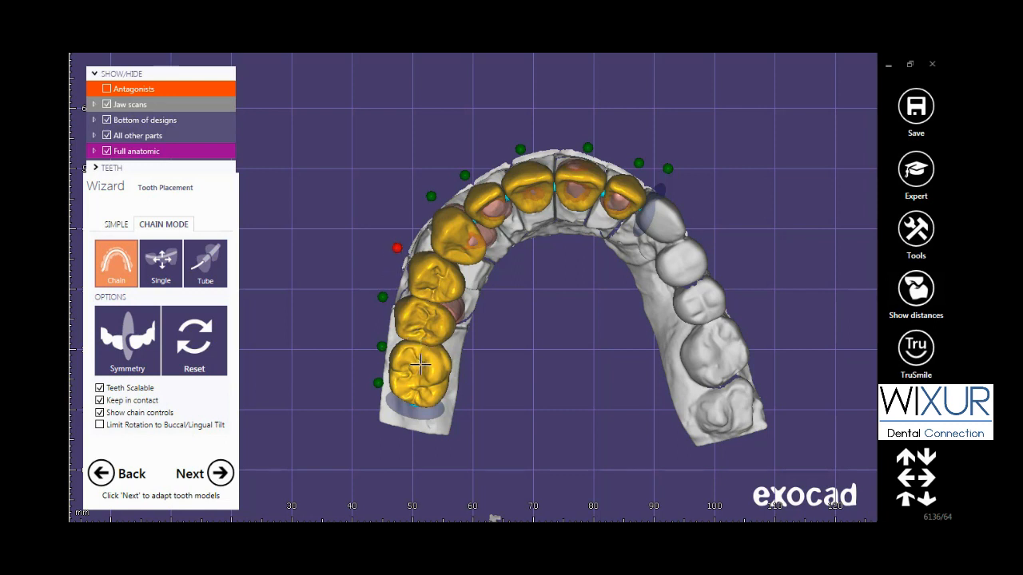
mouse_move(422, 366)
left_mouse_down()
mouse_move(448, 370)
mouse_move(417, 366)
left_mouse_up()
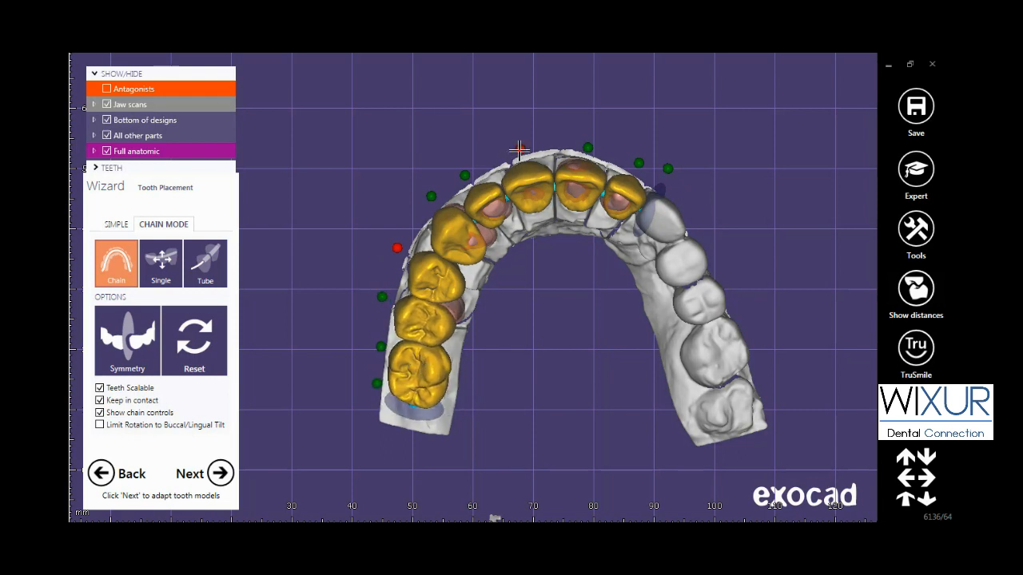
mouse_move(446, 231)
left_mouse_down()
mouse_move(438, 216)
mouse_move(451, 229)
left_mouse_up()
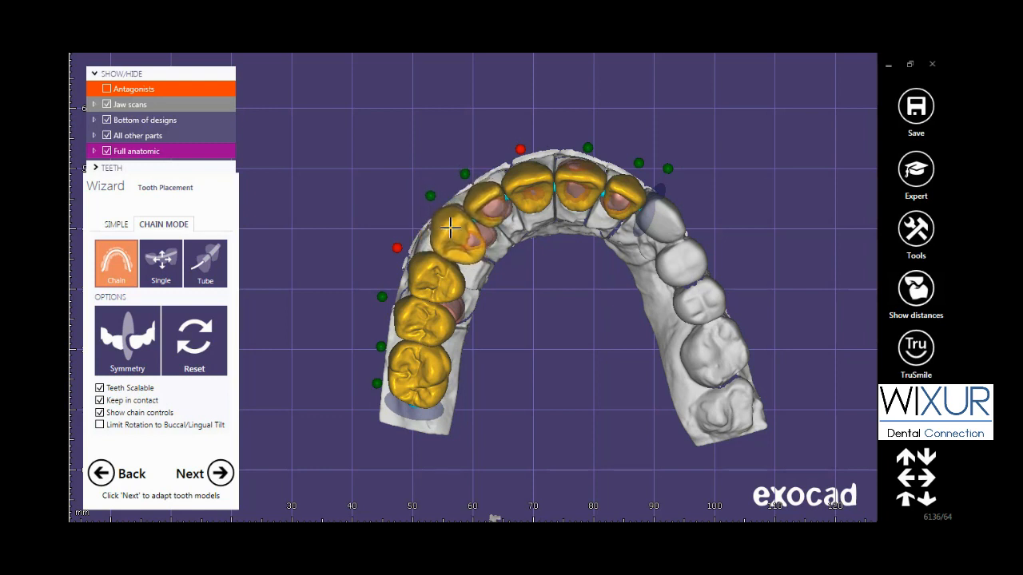
Move the canine and the neighbouring central incisor individually with the Single chain tool
left_click(164, 271)
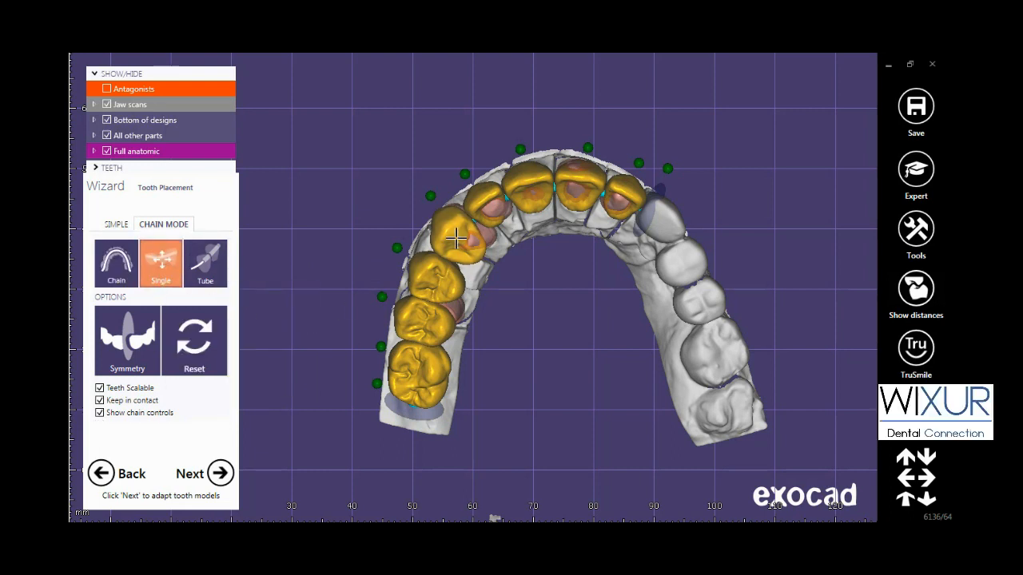
mouse_move(455, 238)
left_mouse_down()
mouse_move(433, 221)
mouse_move(456, 240)
mouse_move(449, 229)
left_mouse_up()
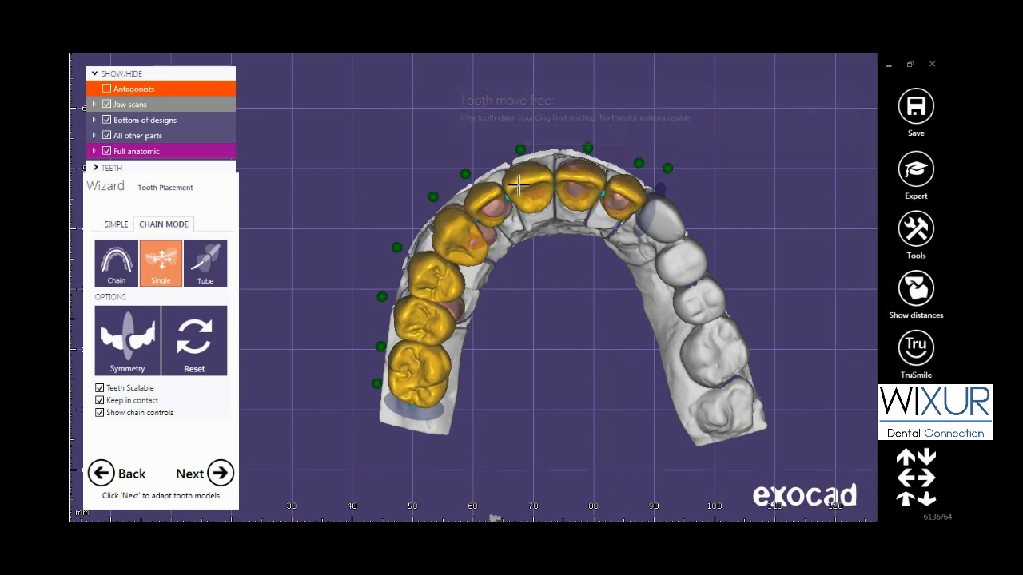
mouse_move(519, 186)
left_mouse_down()
mouse_move(517, 174)
mouse_move(524, 183)
left_mouse_up()
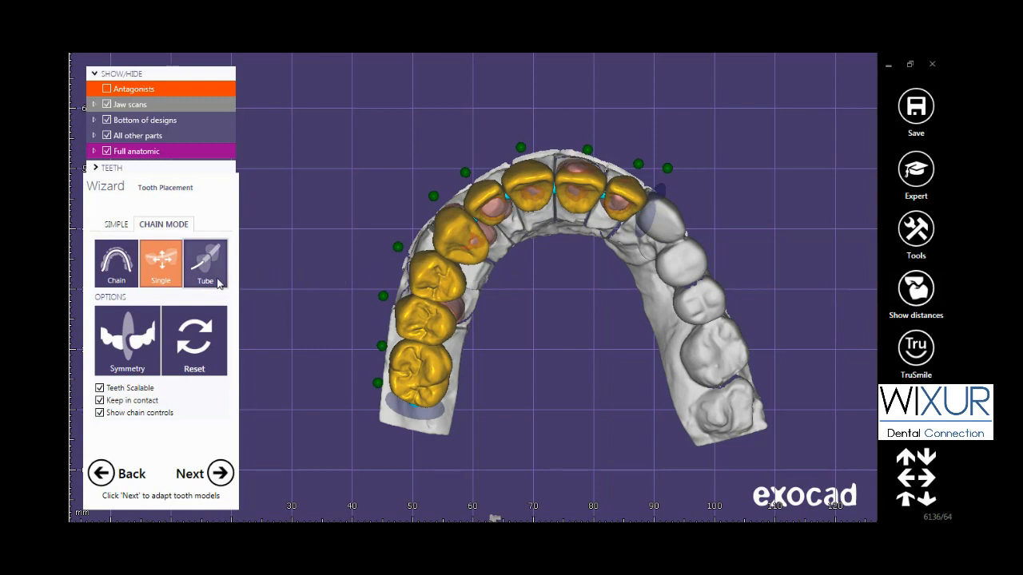
Shift the teeth along the arch from the molar with the Tube tool, and scale the chain at the canine with the Chain tool
left_click(210, 272)
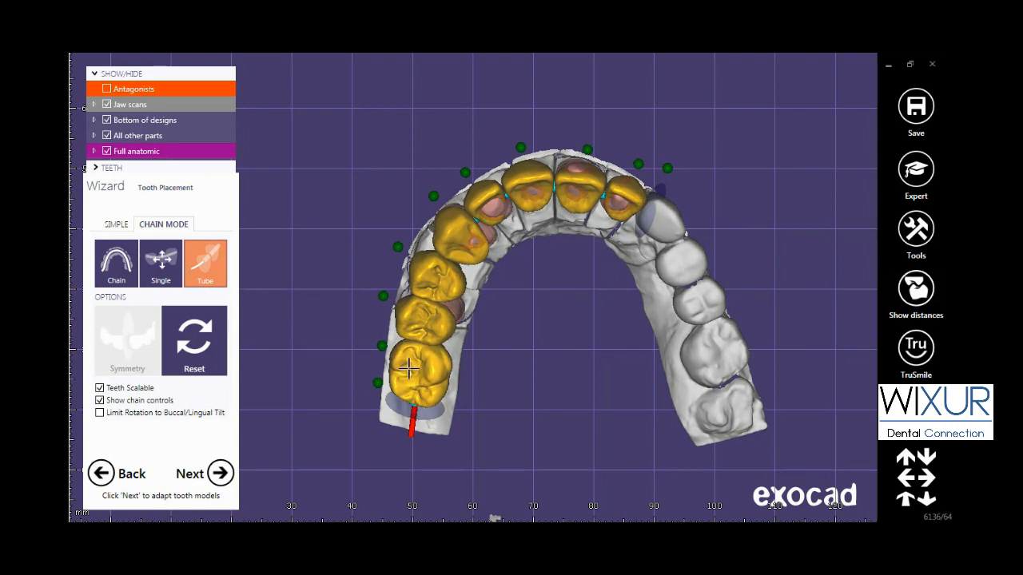
mouse_move(408, 365)
left_mouse_down()
mouse_move(401, 415)
mouse_move(402, 372)
mouse_move(417, 411)
mouse_move(418, 374)
mouse_move(489, 345)
mouse_move(376, 372)
mouse_move(397, 372)
left_mouse_up()
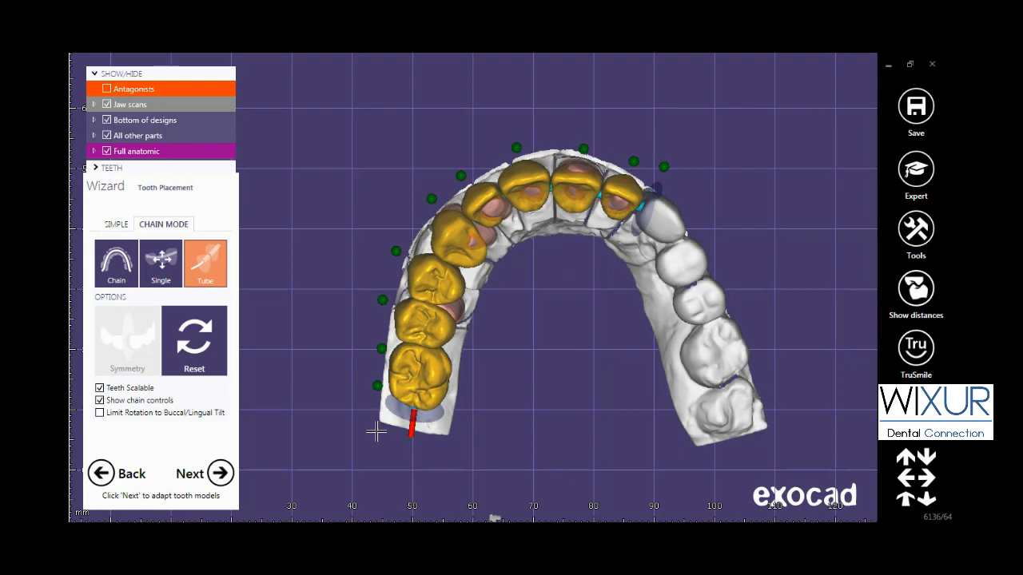
left_click(136, 274)
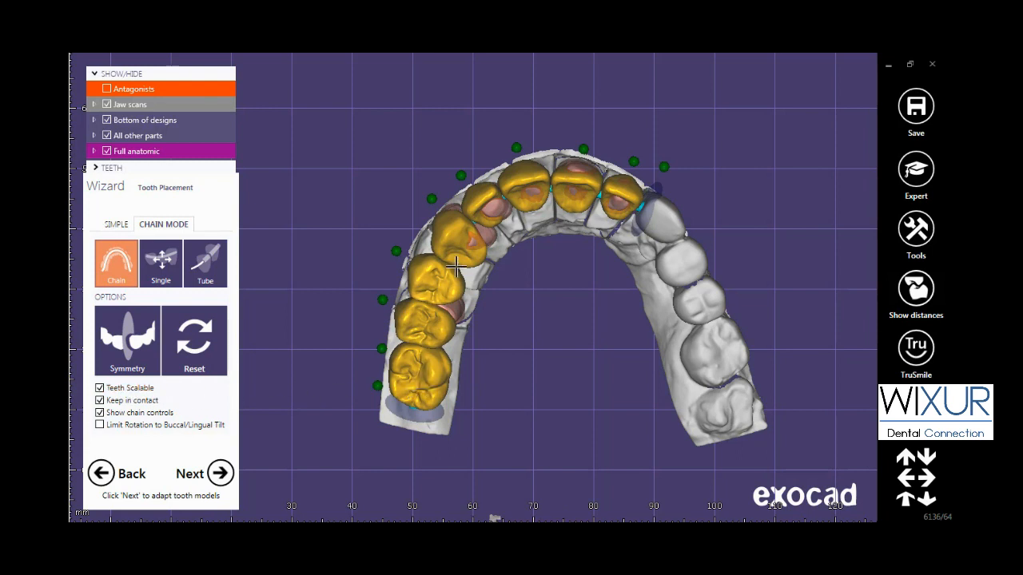
left_click_drag(474, 260, 475, 258, "shift")
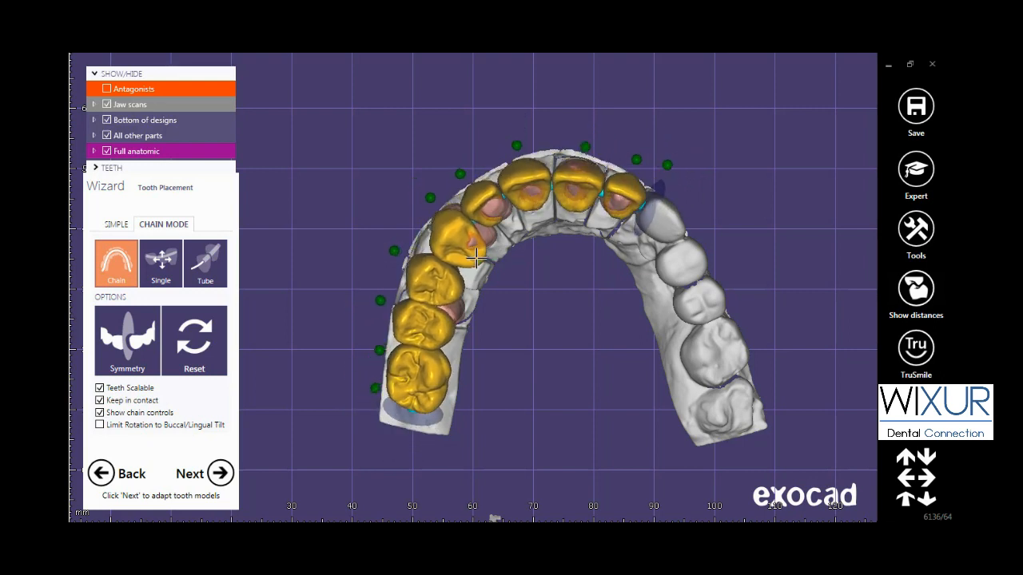
Scale up the canine individually with the Single tool and Keep in contact turned off
left_click(161, 262)
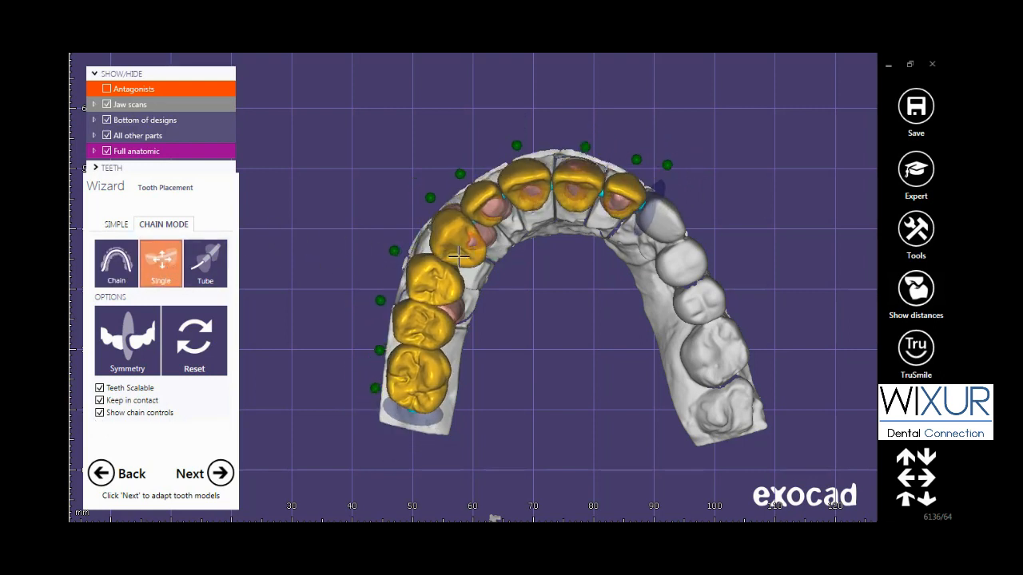
left_click_drag(476, 254, 486, 256, "shift")
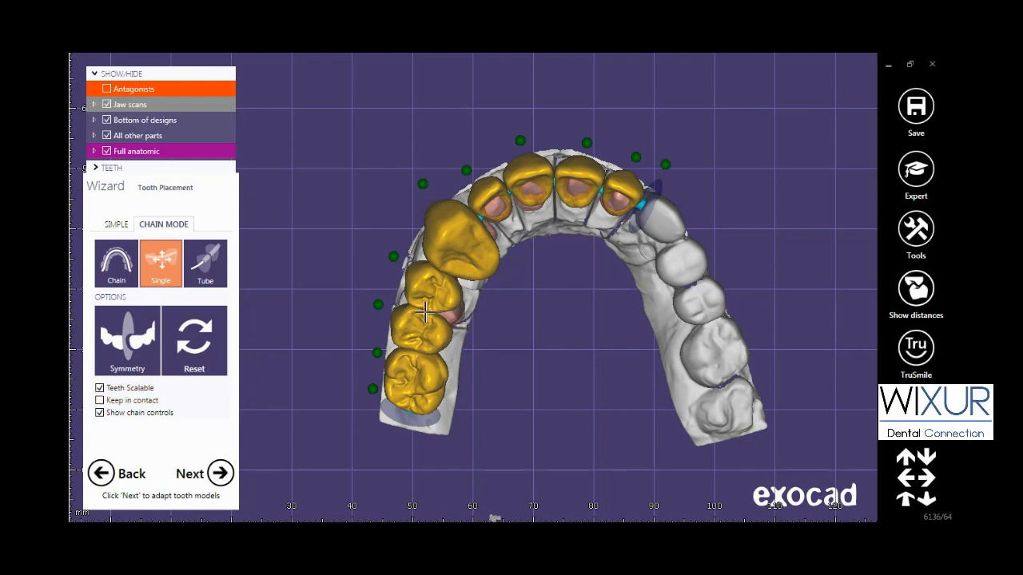
mouse_move(494, 273)
left_mouse_down("shift")
mouse_move(479, 256)
mouse_move(499, 266)
left_mouse_up("shift")
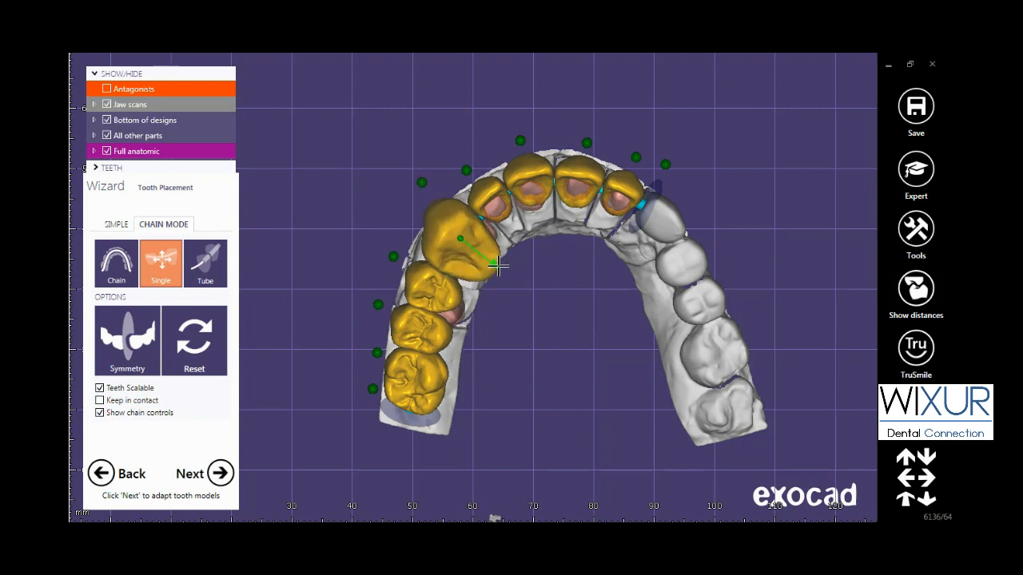
Reset the tooth chain's placement changes, and switch the chain controls off and on again
left_click(206, 346)
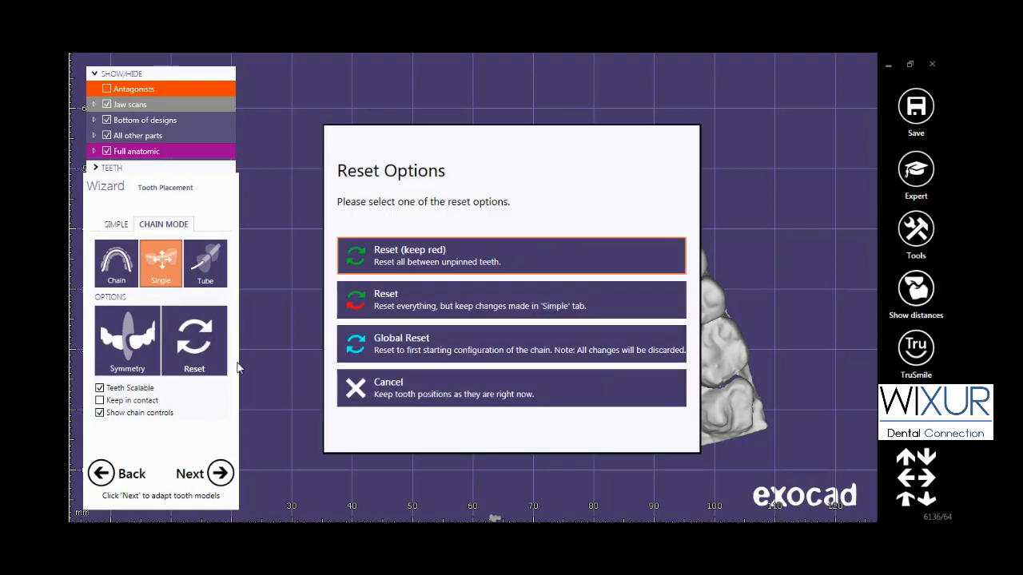
left_click(420, 273)
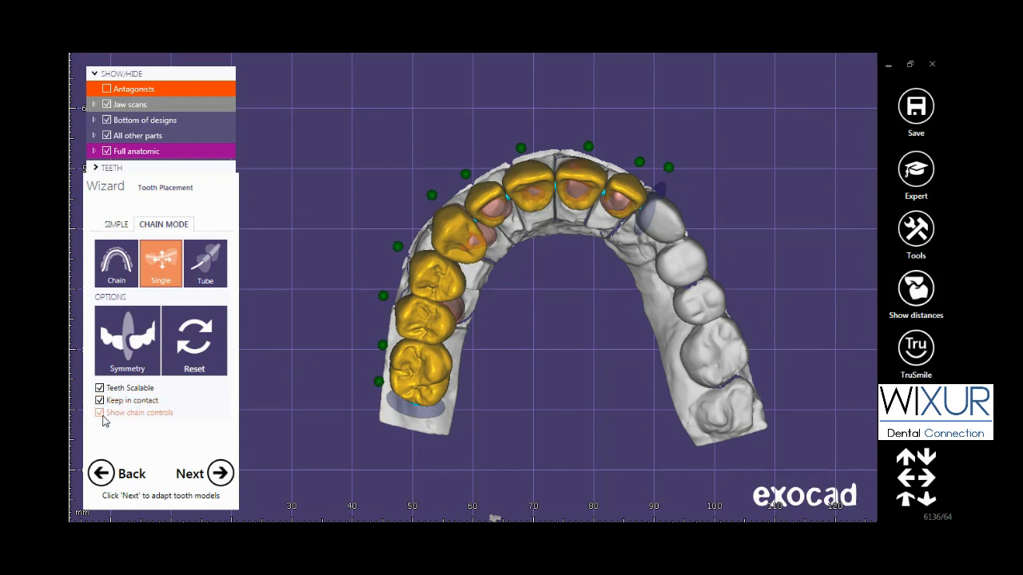
left_click(100, 413)
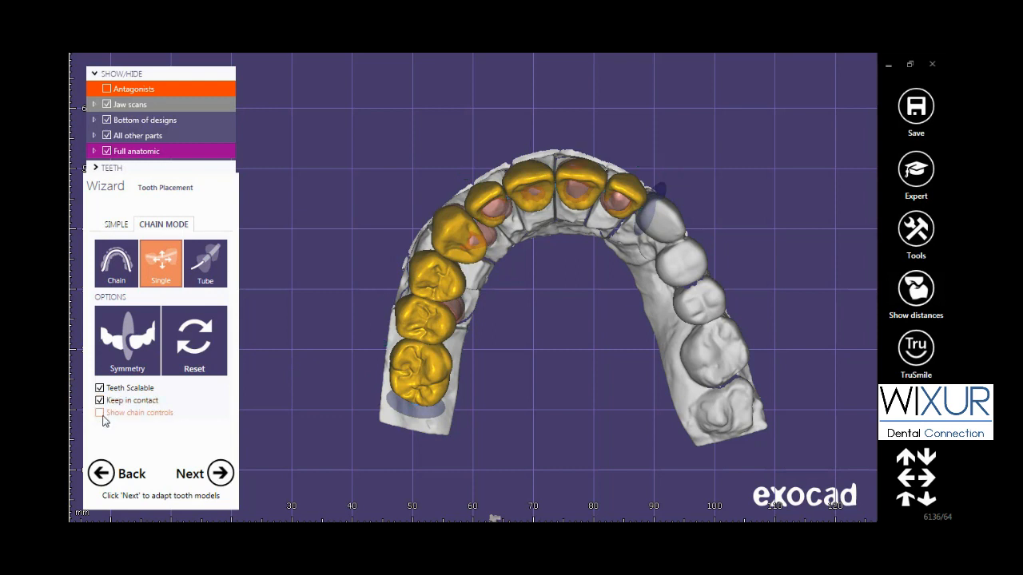
left_click(102, 413)
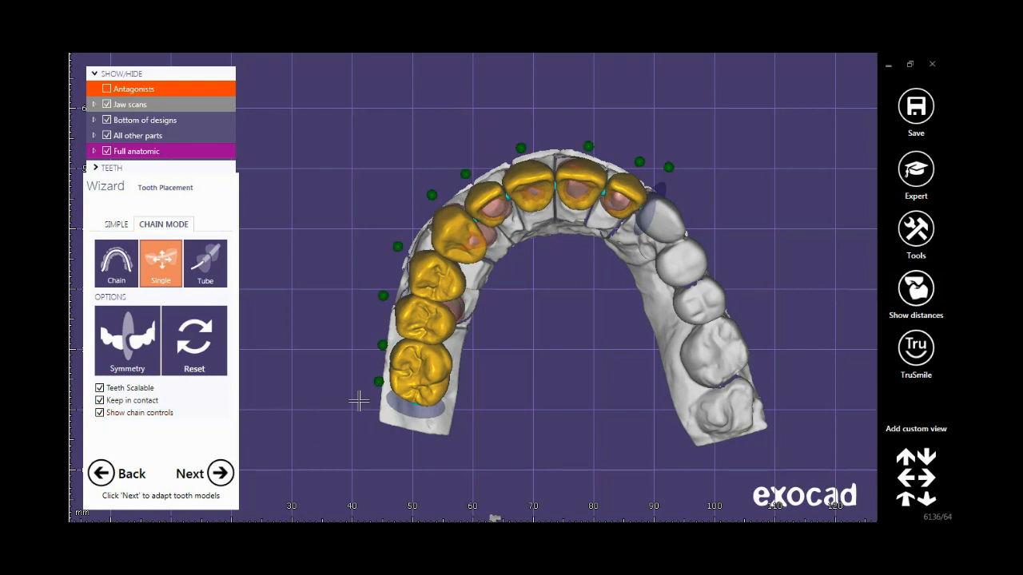
Move the chain's end disc behind the last molar crown further from the tooth
right_click_drag(479, 456, 482, 454)
middle_click_drag(482, 452, 489, 398)
right_click_drag(489, 398, 481, 405)
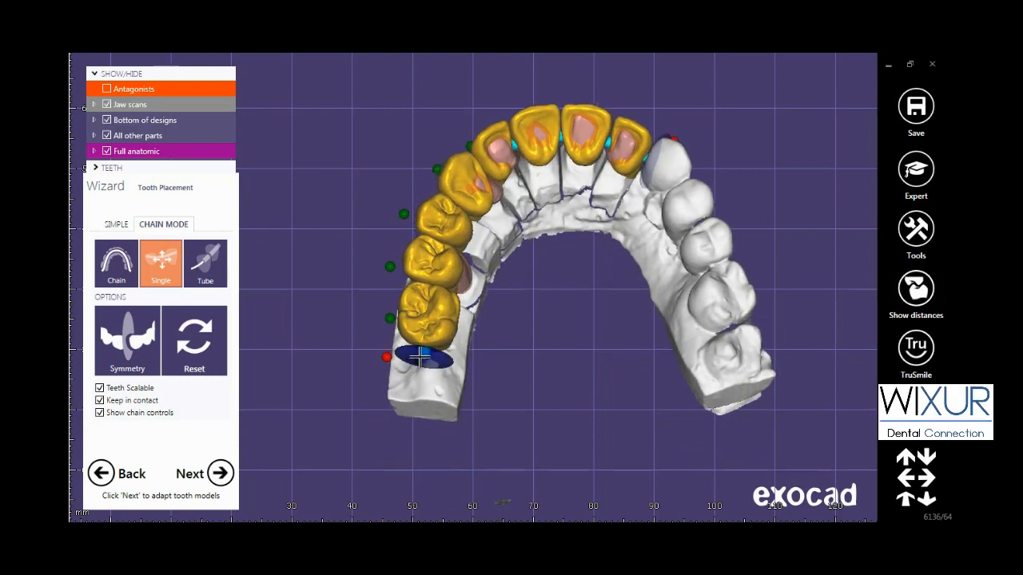
mouse_move(420, 357)
left_mouse_down()
mouse_move(452, 361)
mouse_move(557, 410)
mouse_move(490, 389)
mouse_move(453, 359)
mouse_move(422, 355)
mouse_move(520, 410)
mouse_move(419, 364)
left_mouse_up()
right_click_drag(506, 388, 521, 352)
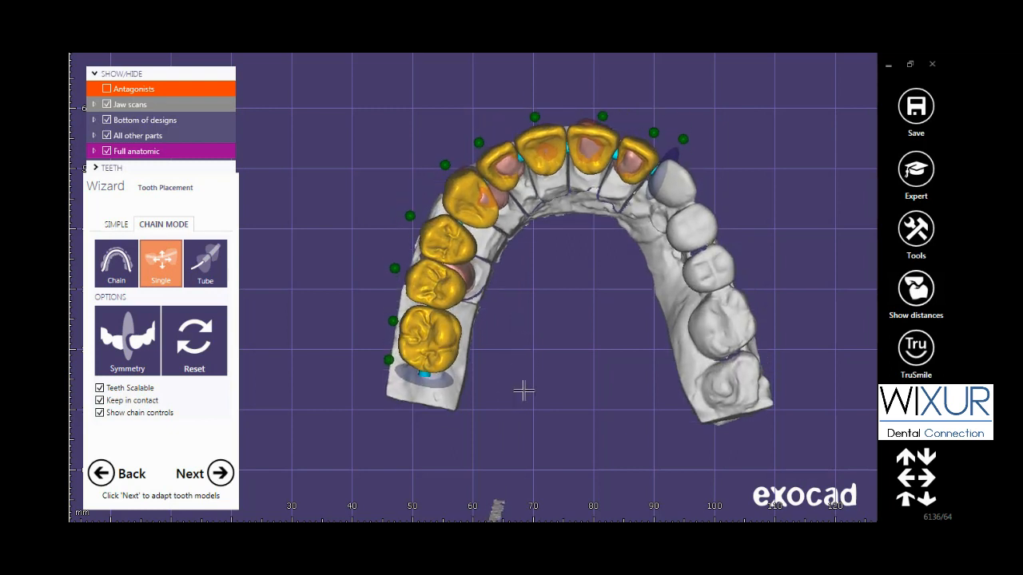
Adjust the canine and the adjacent lateral incisor with the Chain tool so the connected teeth follow, and switch to Single adjustment
left_click(120, 272)
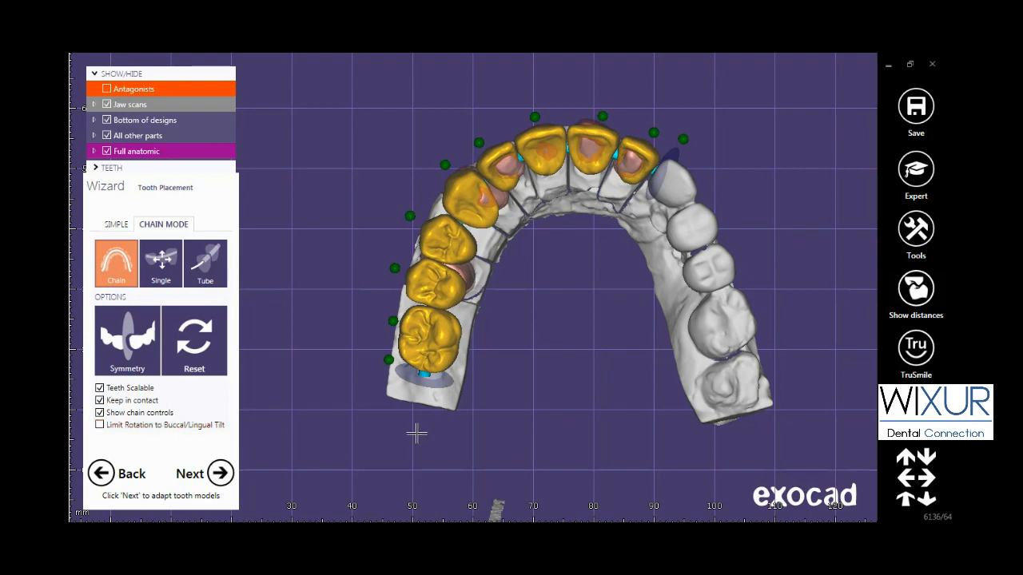
scroll(471, 200, "up", 2)
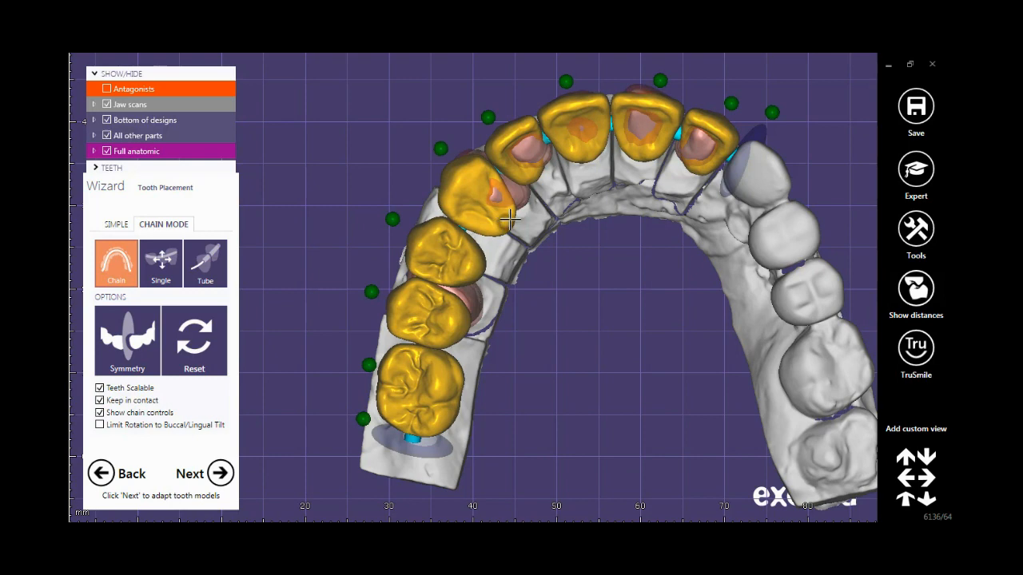
mouse_move(509, 220)
left_mouse_down()
mouse_move(521, 210)
mouse_move(501, 227)
mouse_move(510, 210)
mouse_move(491, 205)
mouse_move(497, 220)
left_mouse_up()
left_click_drag(520, 191, 505, 213)
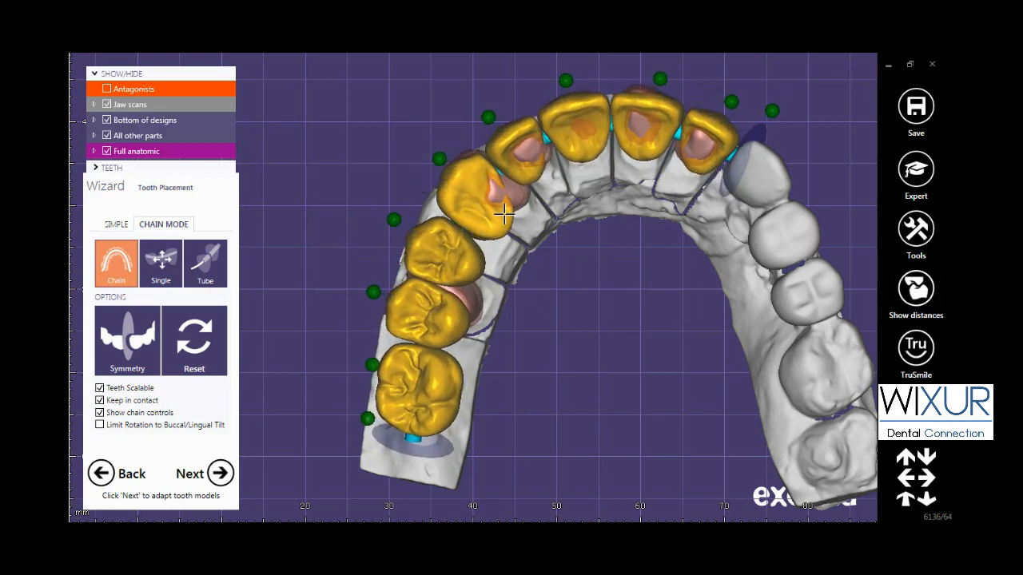
left_click_drag(473, 172, 468, 178)
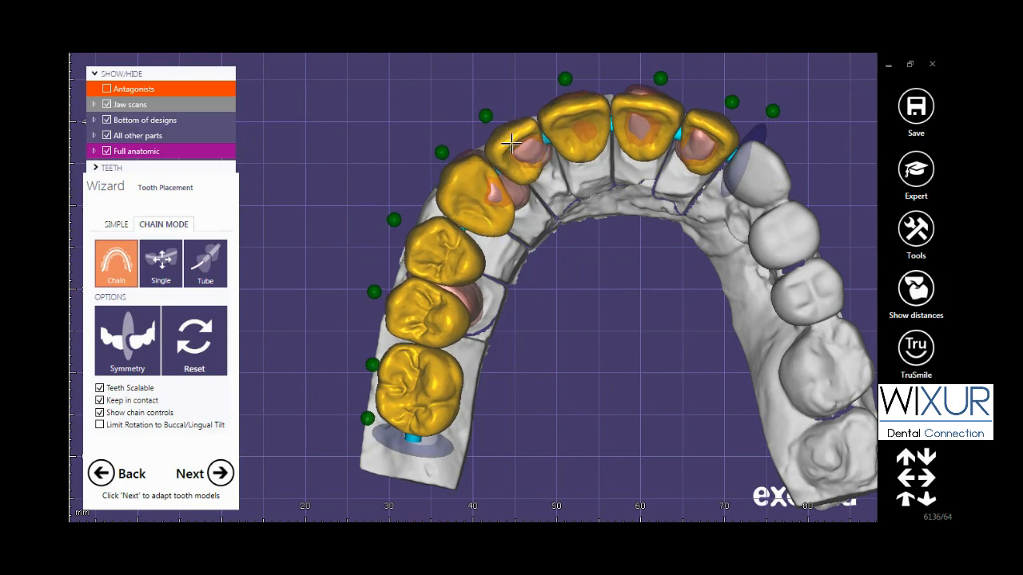
left_click_drag(507, 143, 508, 143)
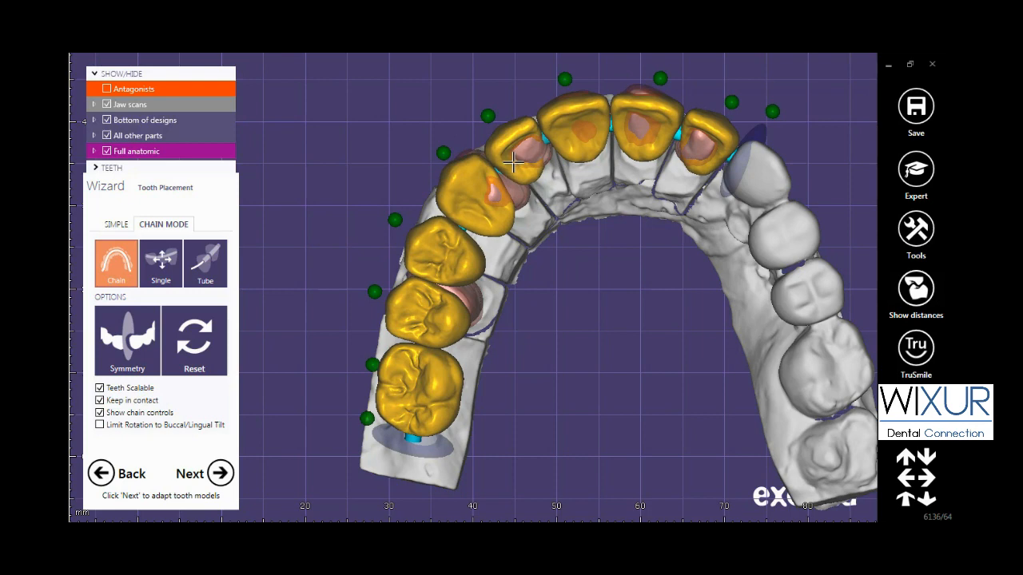
left_click(160, 261)
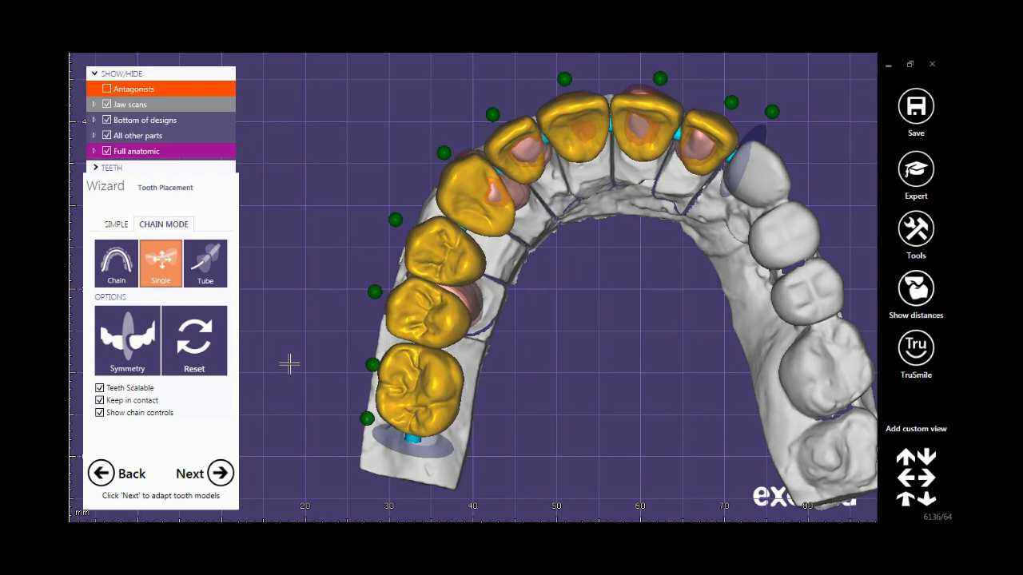
Adjust the second premolar with the Chain tool while Limit Rotation to Buccal/Lingual Tilt is enabled, and disable that limit again
left_click(126, 276)
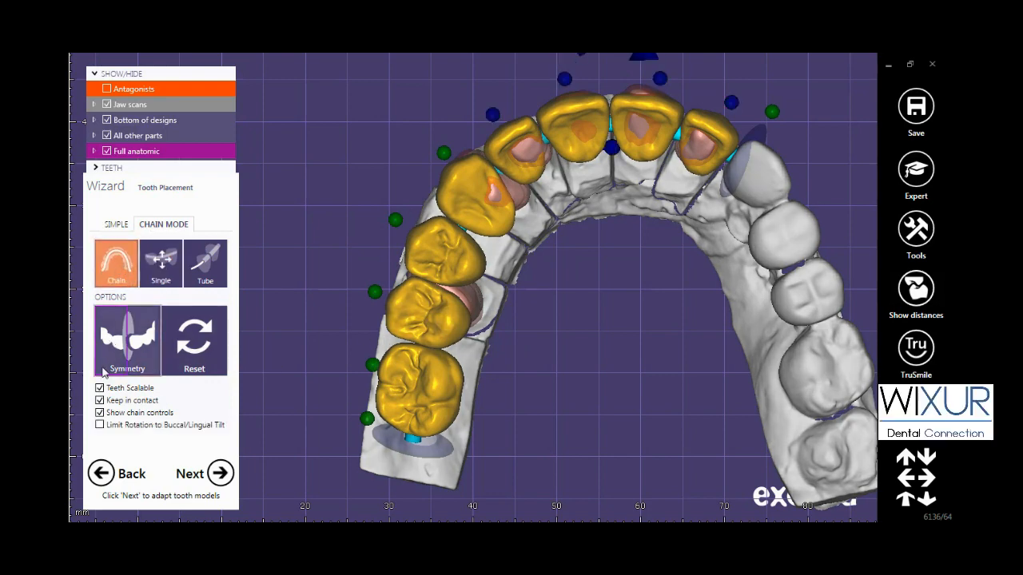
left_click(99, 427)
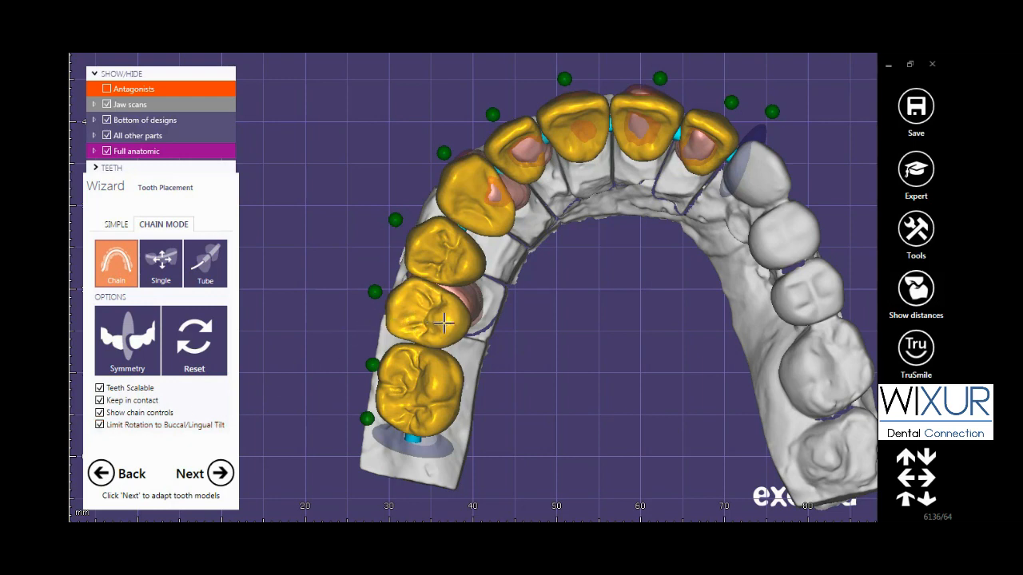
left_click_drag(444, 324, 436, 297)
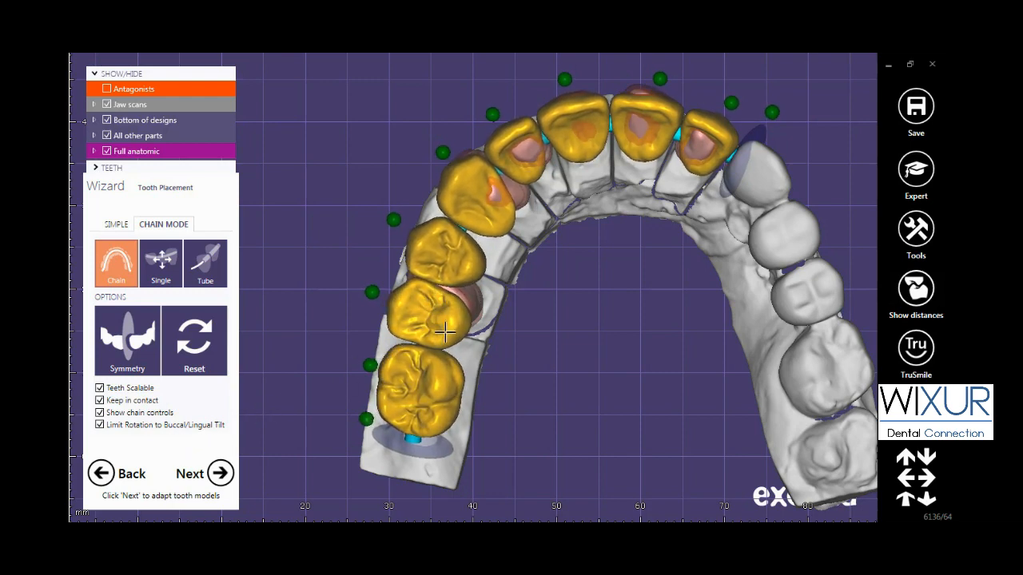
left_click_drag(444, 332, 448, 331)
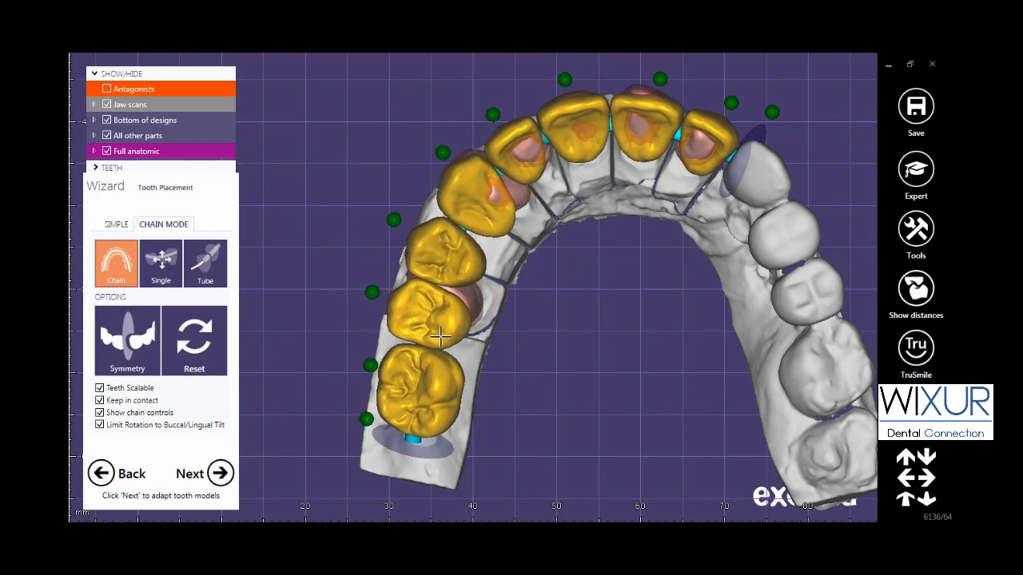
left_click(100, 426)
scroll(559, 328, "down", 5)
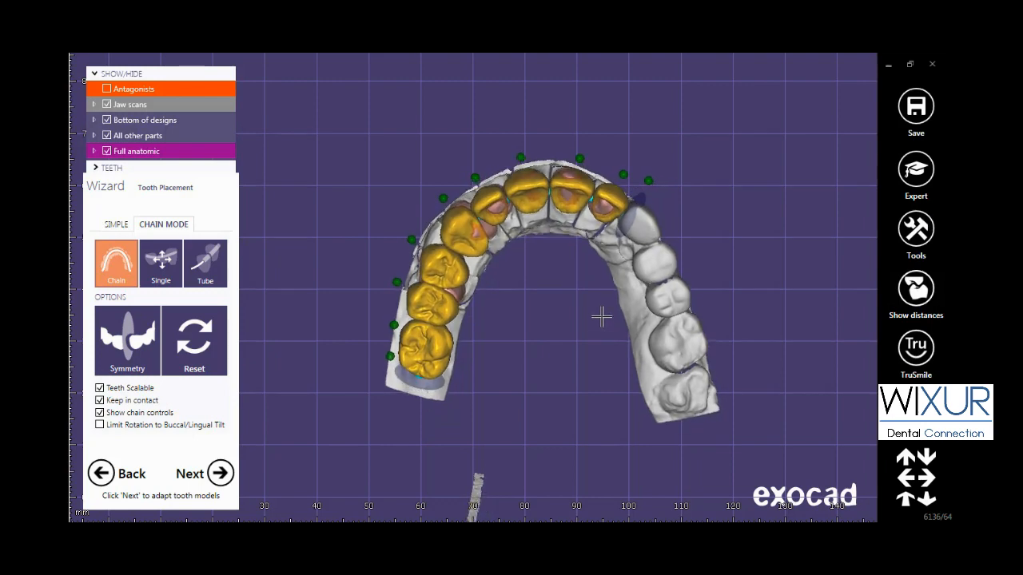